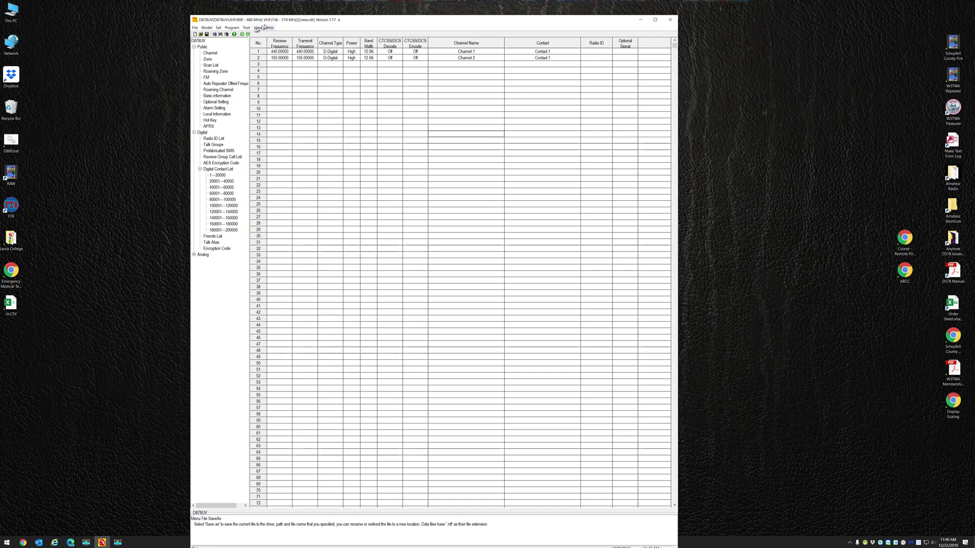
left_click(262, 27)
left_click(461, 172)
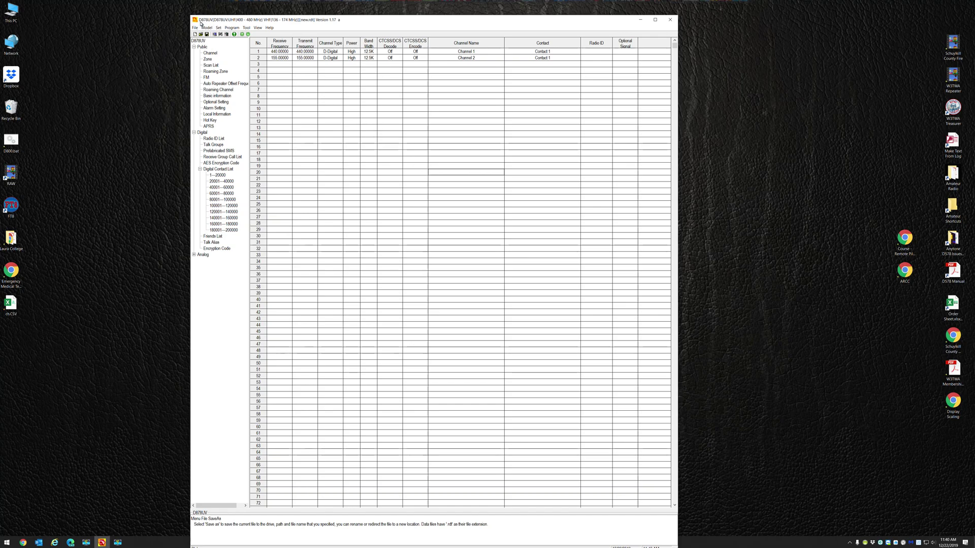
left_click_drag(370, 21, 395, 52)
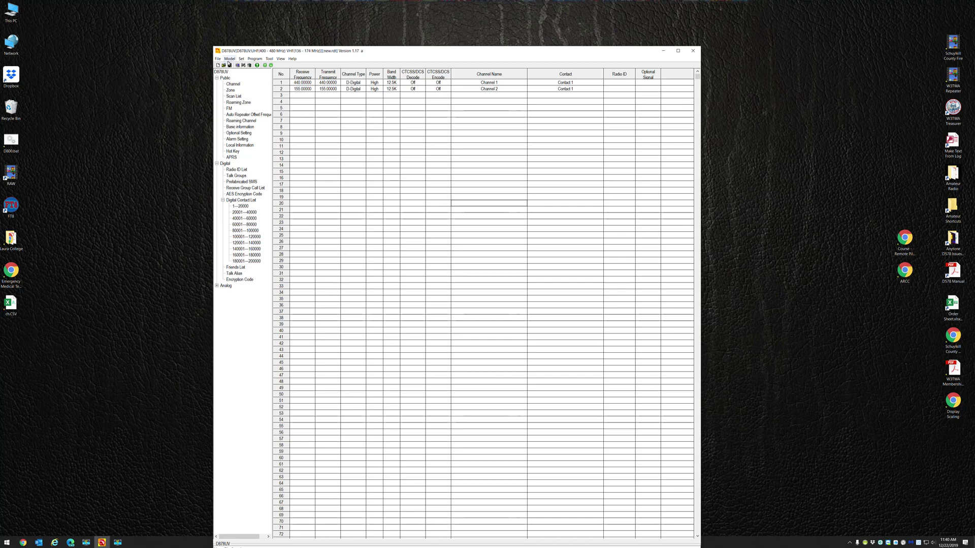
- Start a new codeplug and add radio ID 1111111 as the first entry of the Radio ID List
left_click(217, 65)
left_click(476, 293)
left_click(241, 169)
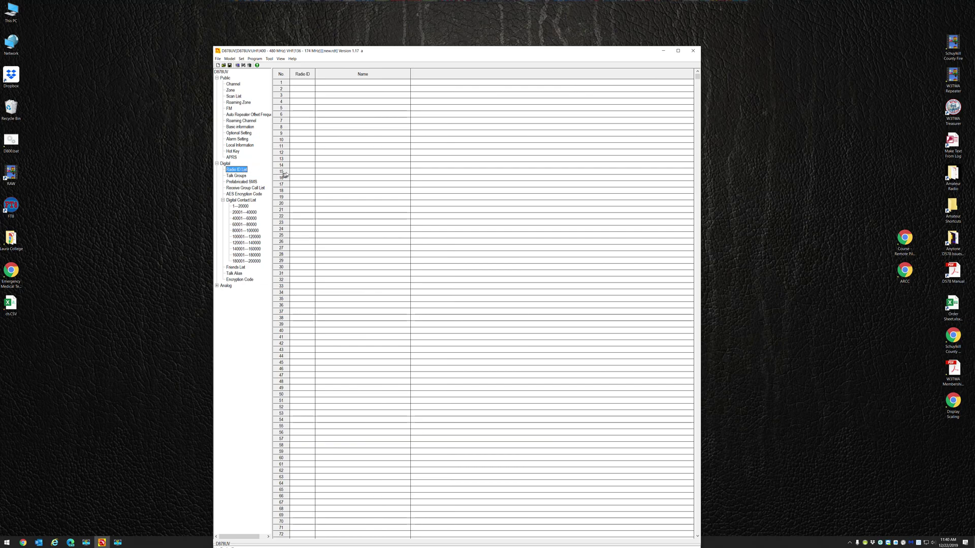
double_click(300, 83)
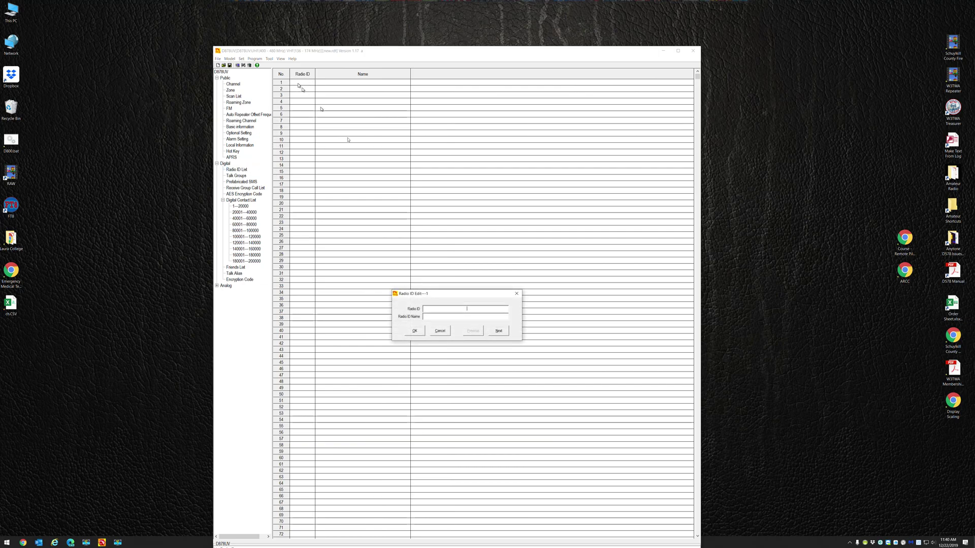
type("1111111")
left_click(414, 330)
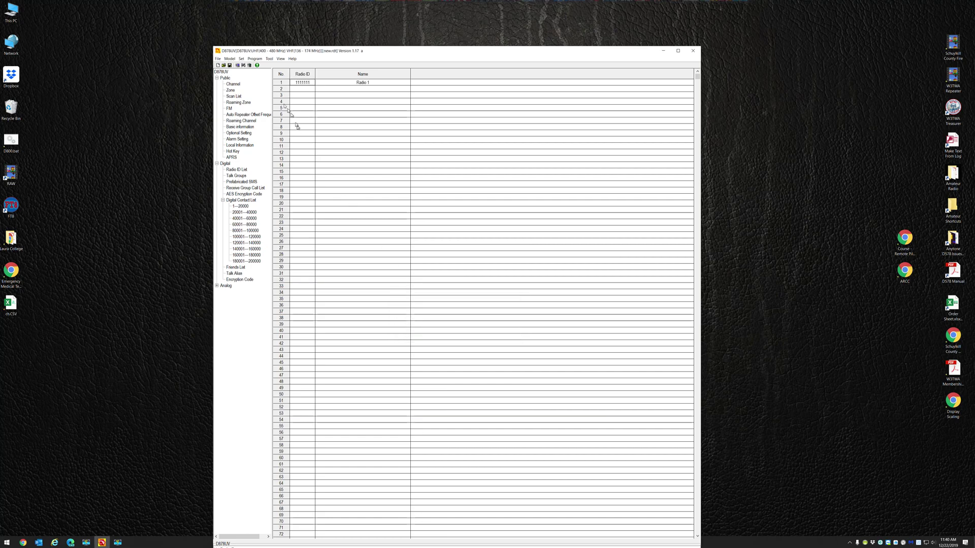
- Go to the channel list and check the frequency ranges in the model information, cancelling any change of frequency mode
left_click(233, 84)
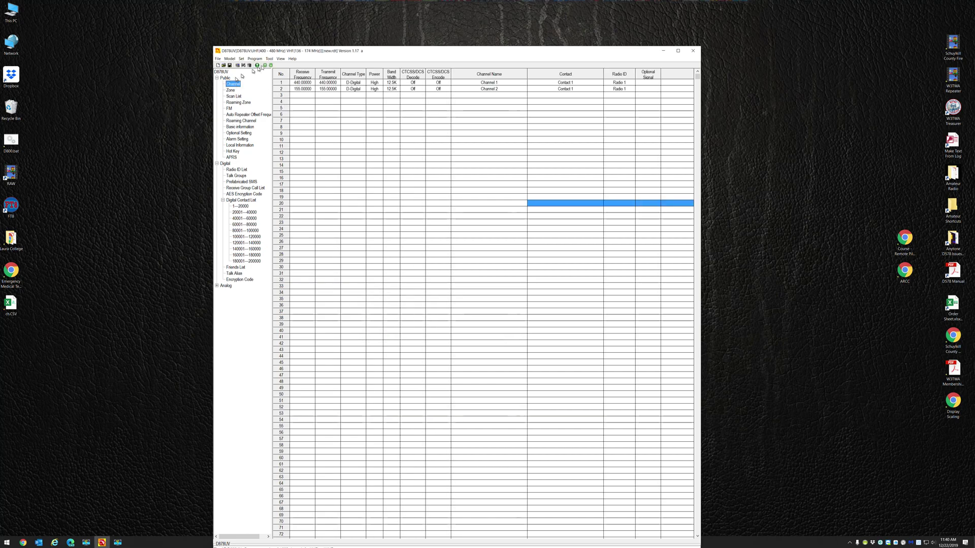
left_click(230, 58)
left_click(246, 66)
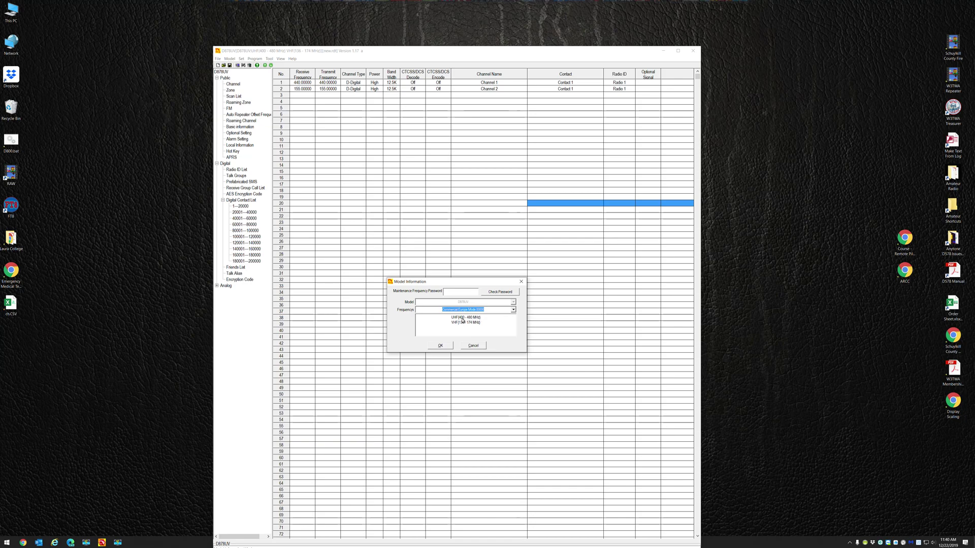
left_click(446, 348)
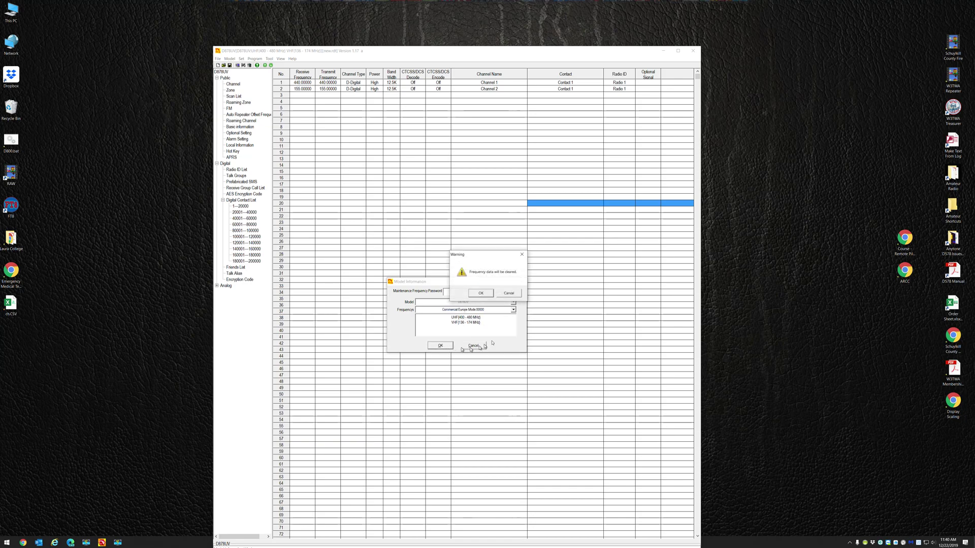
left_click(507, 293)
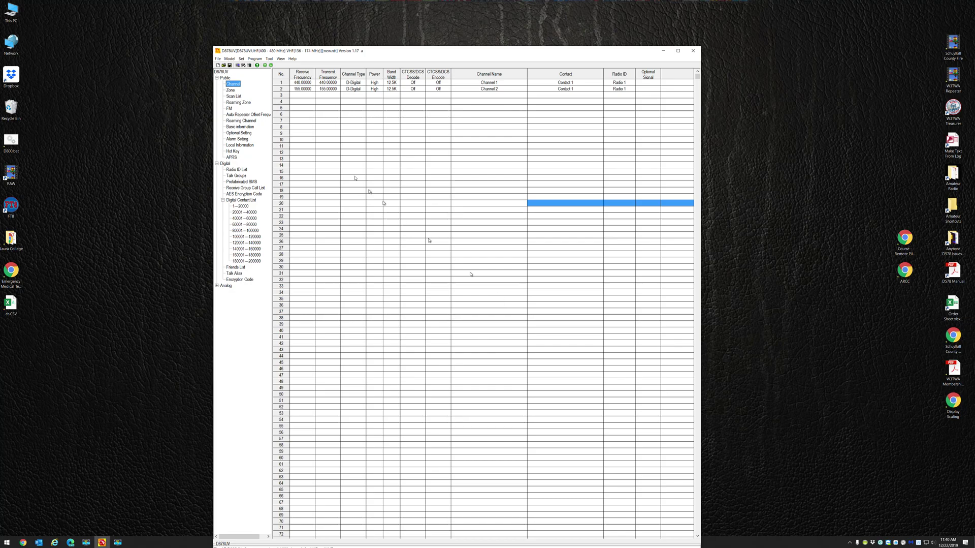
- Try receive frequencies above the 480 MHz limit on Channel 1, including 510 MHz, and discard the edit
left_click(302, 83)
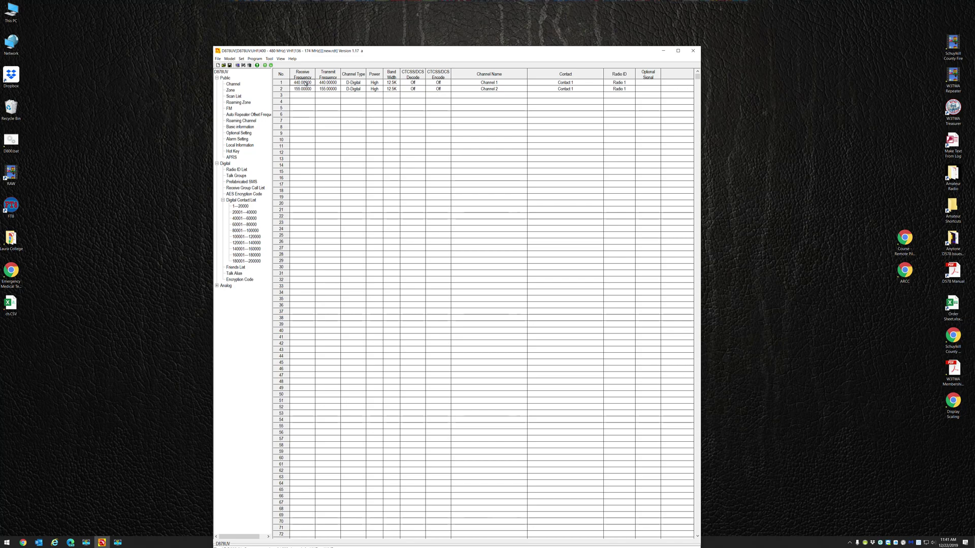
double_click(305, 84)
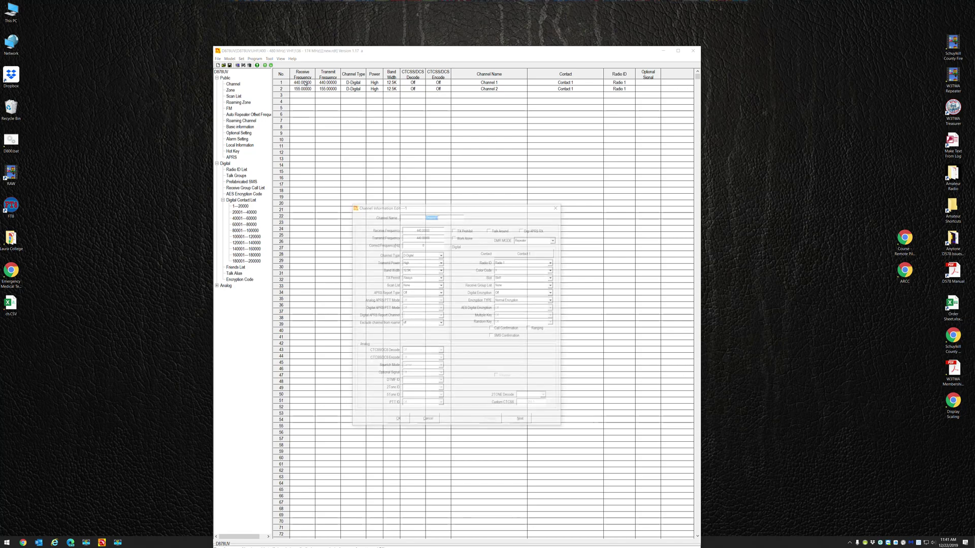
double_click(435, 228)
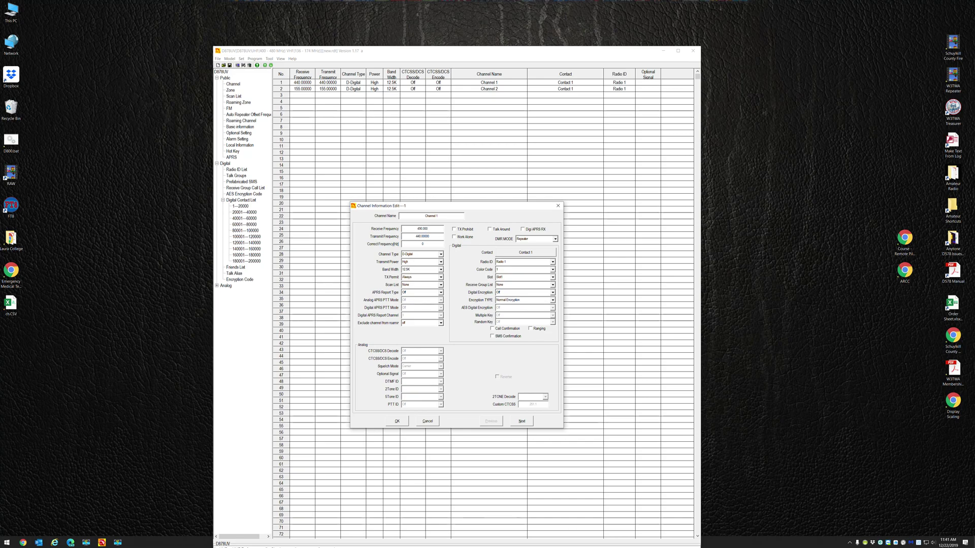
key("Tab")
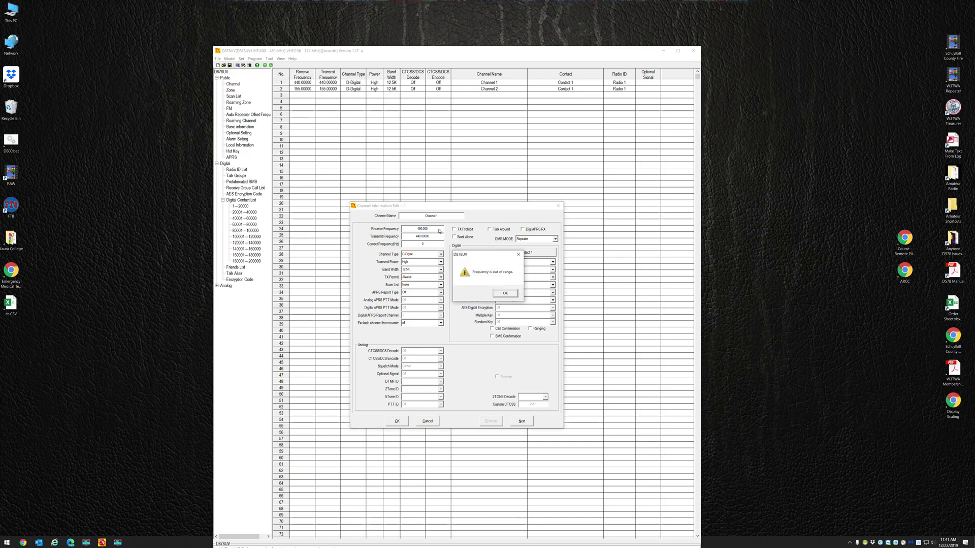
left_click(515, 294)
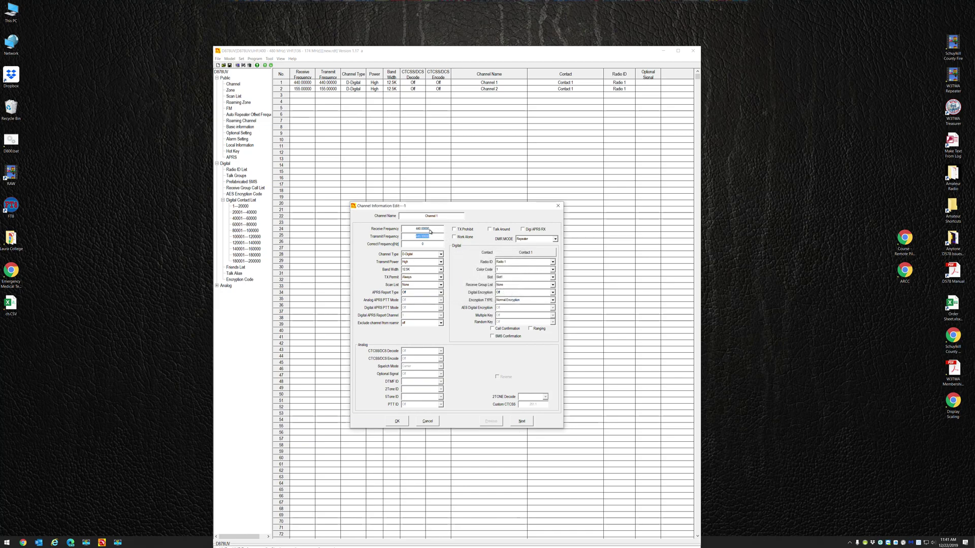
left_click_drag(432, 229, 422, 228)
key("Return")
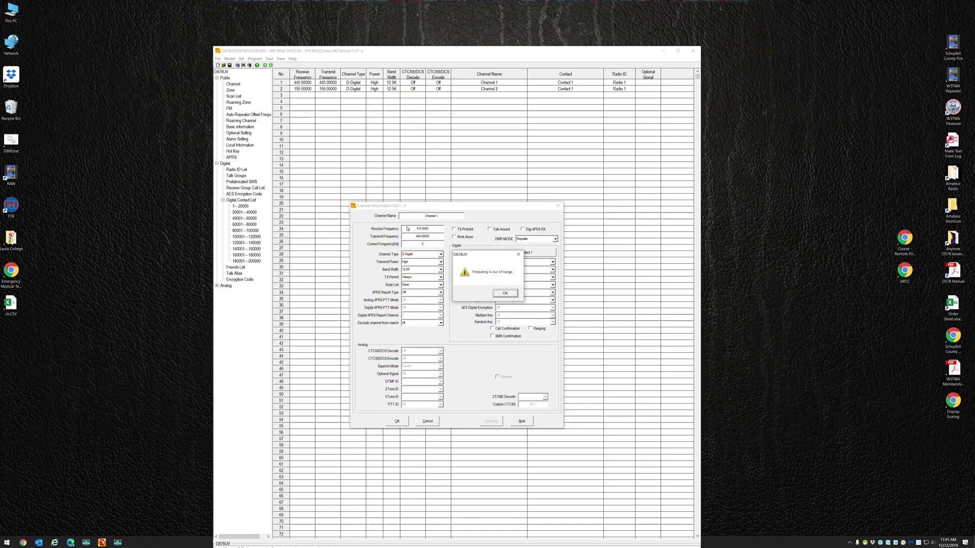
left_click(498, 296)
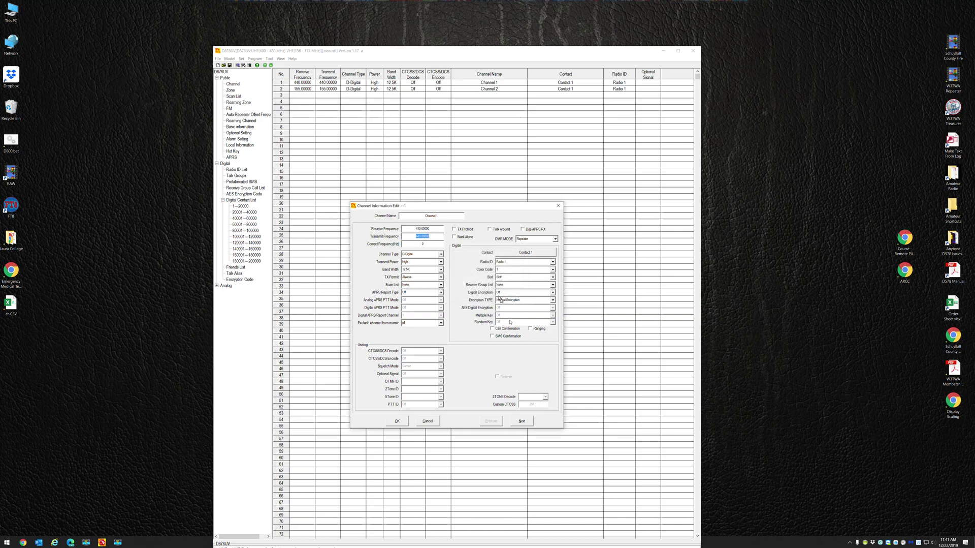
left_click(430, 420)
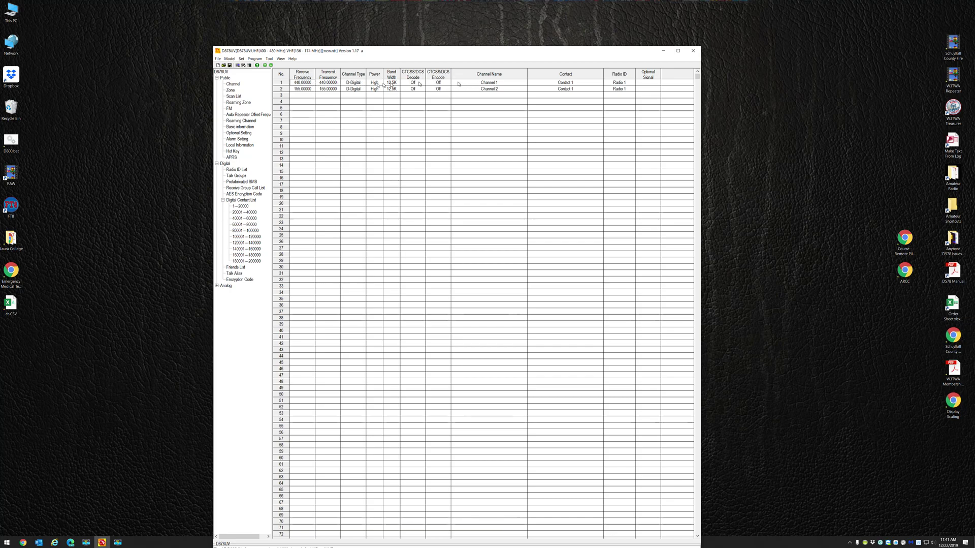
- Change Channel 1 to the A-Analog channel type with a 25K band width
double_click(353, 83)
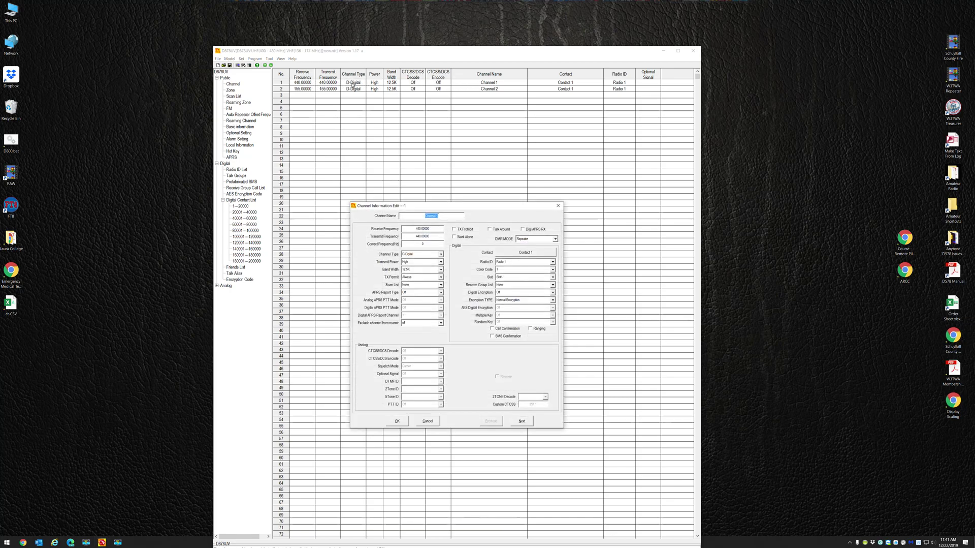
left_click(441, 254)
left_click(428, 261)
left_click(441, 269)
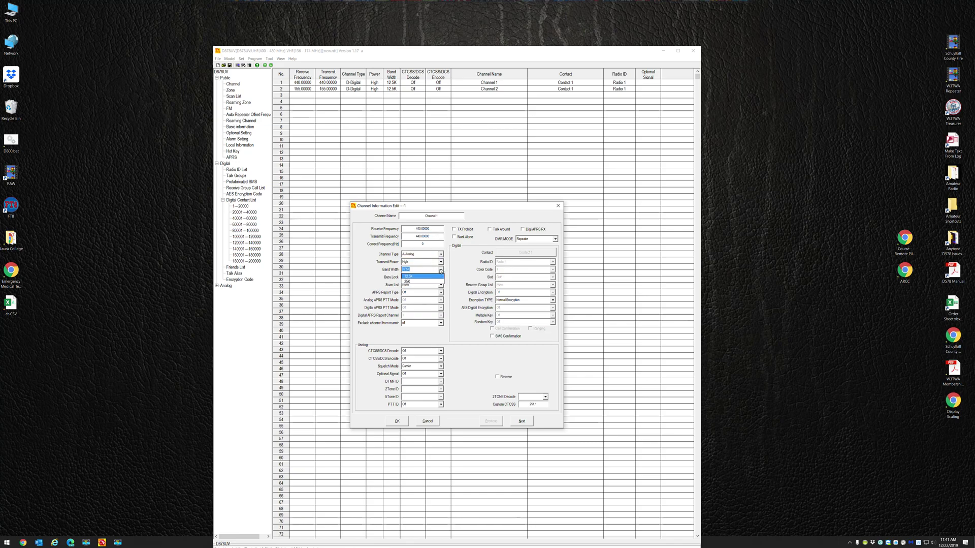
left_click(416, 281)
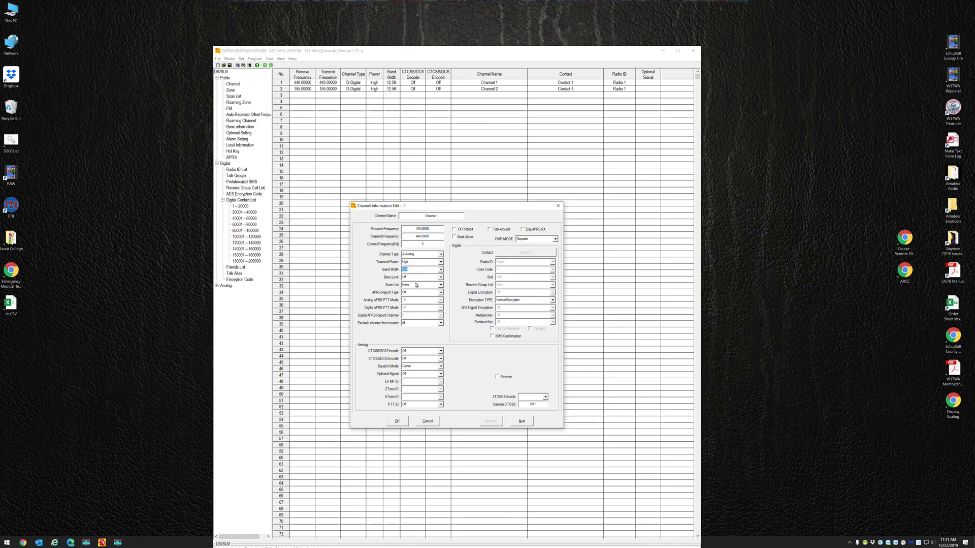
left_click(395, 421)
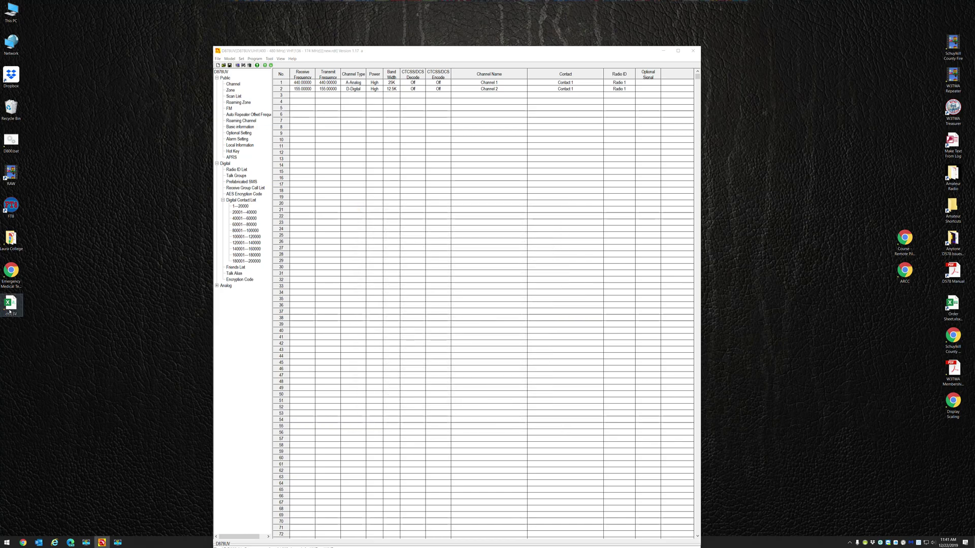
- Remove the old CSV file from the desktop and export the channel list there under the file name C
left_click_drag(10, 305, 444, 172)
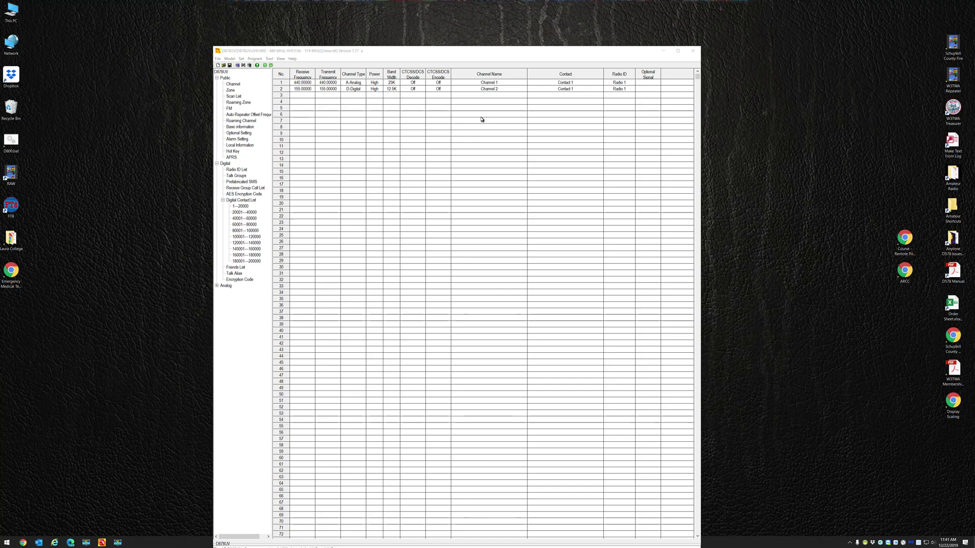
left_click(269, 58)
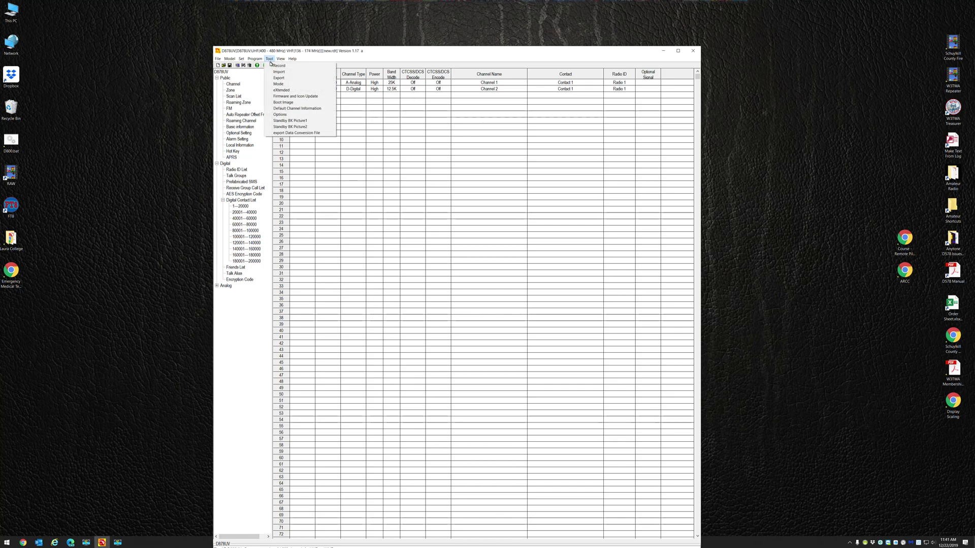
left_click(279, 78)
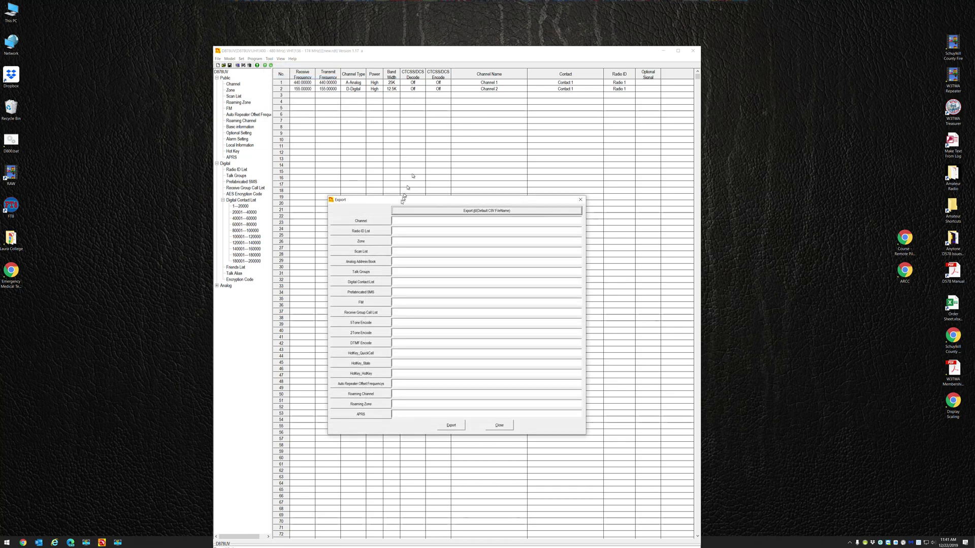
left_click(380, 222)
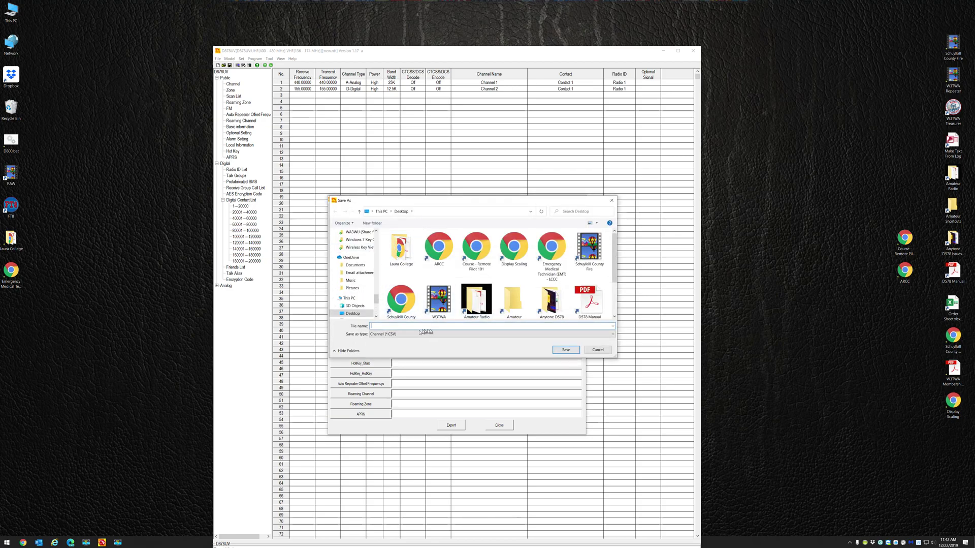
type("C")
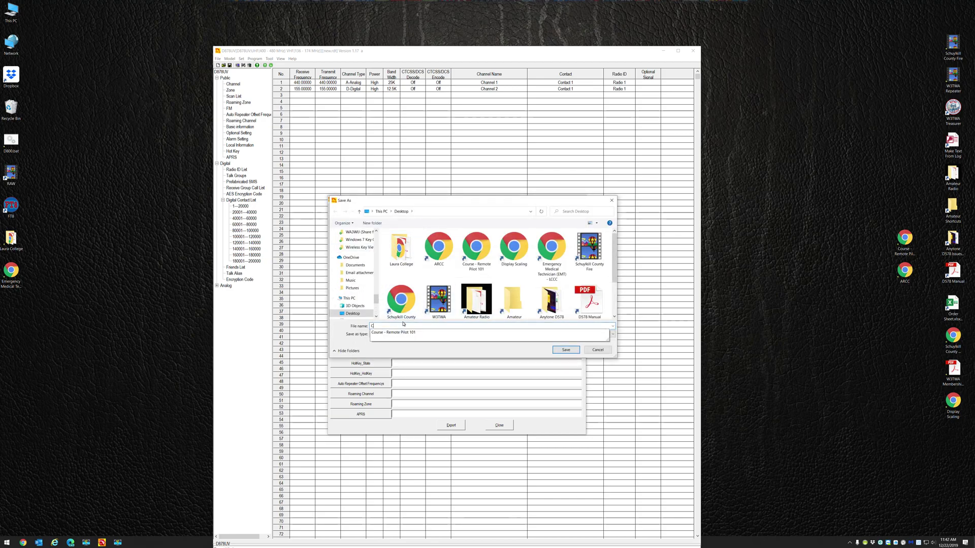
left_click(567, 349)
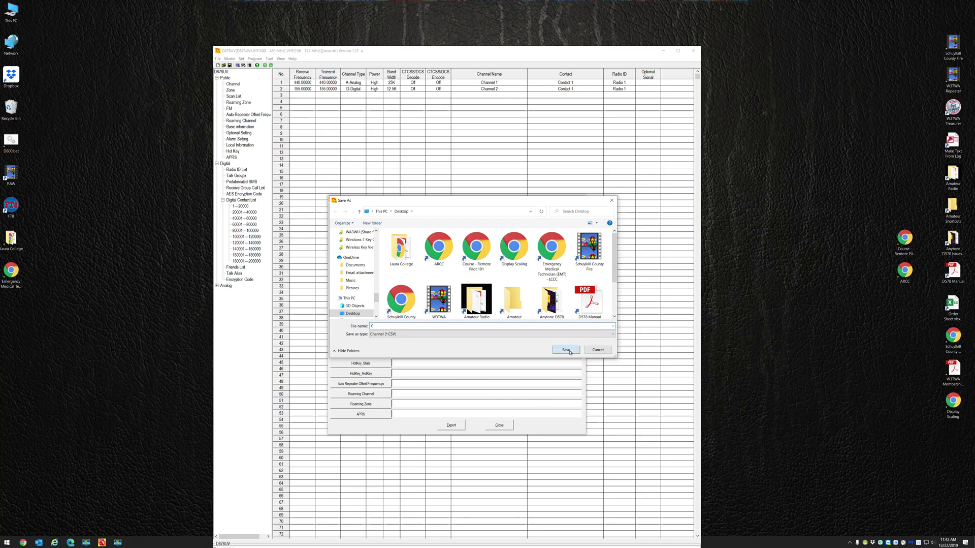
left_click(451, 425)
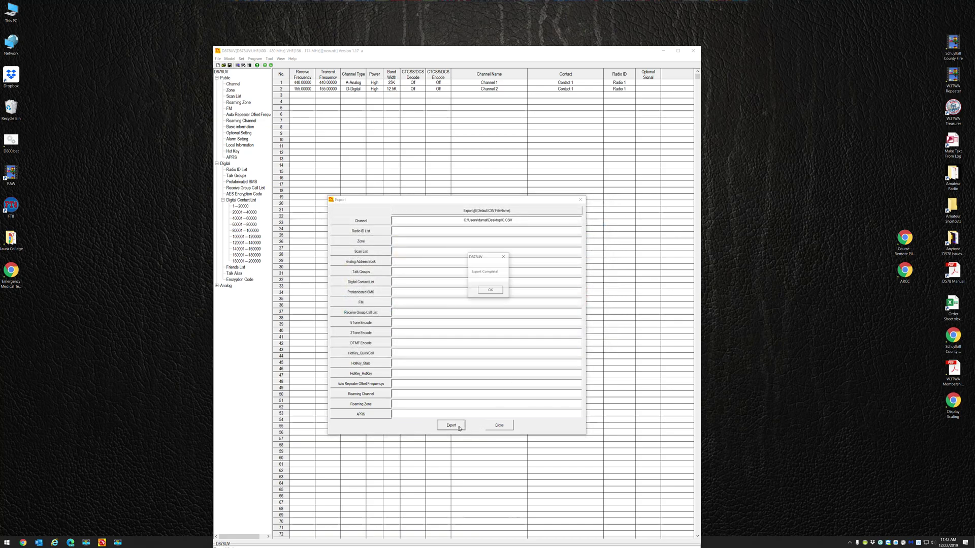
left_click(491, 289)
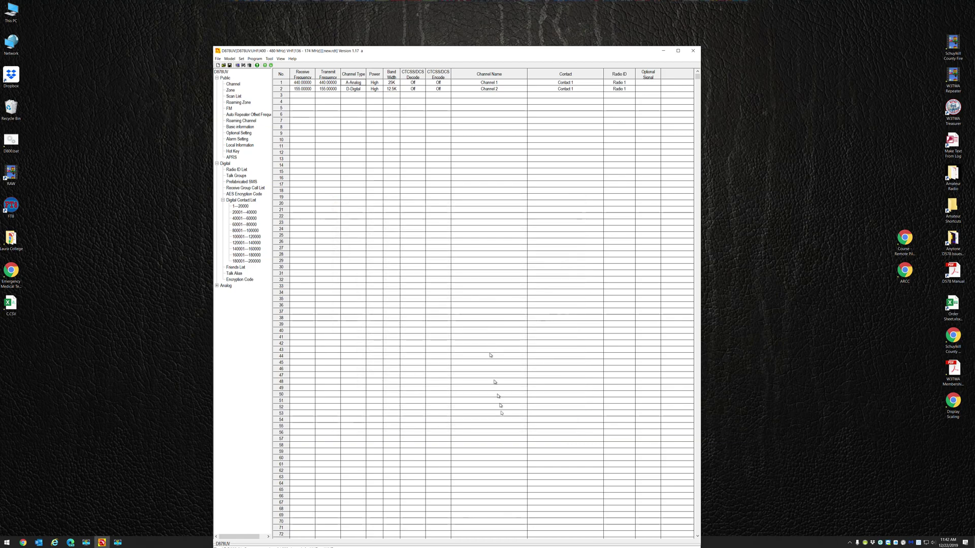
- Open the exported C.CSV from the desktop in Excel and reposition its window beside the channel list
double_click(12, 304)
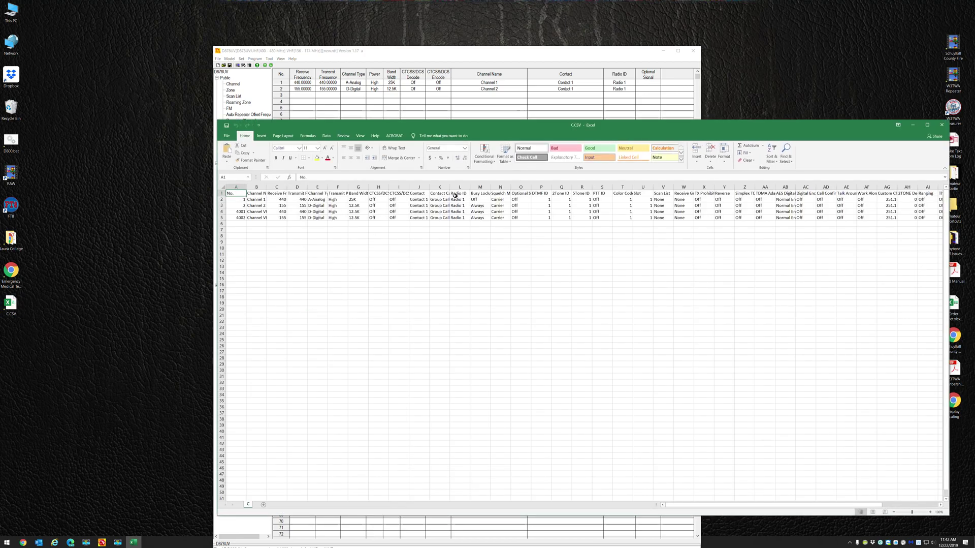
left_click_drag(374, 125, 413, 98)
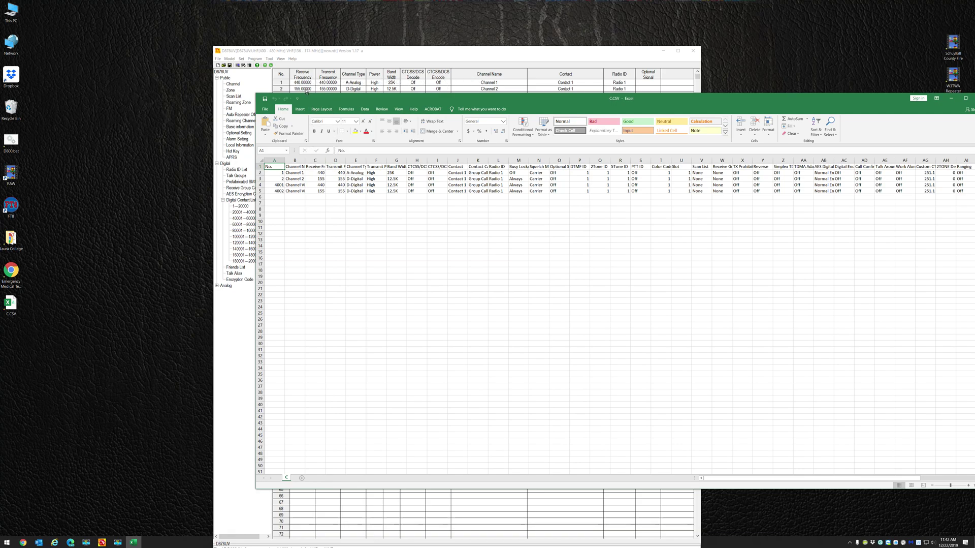
- Clear the Channel VFO A and Channel VFO B rows and widen the Channel Name column
left_click(261, 185)
left_click_drag(262, 187, 261, 191)
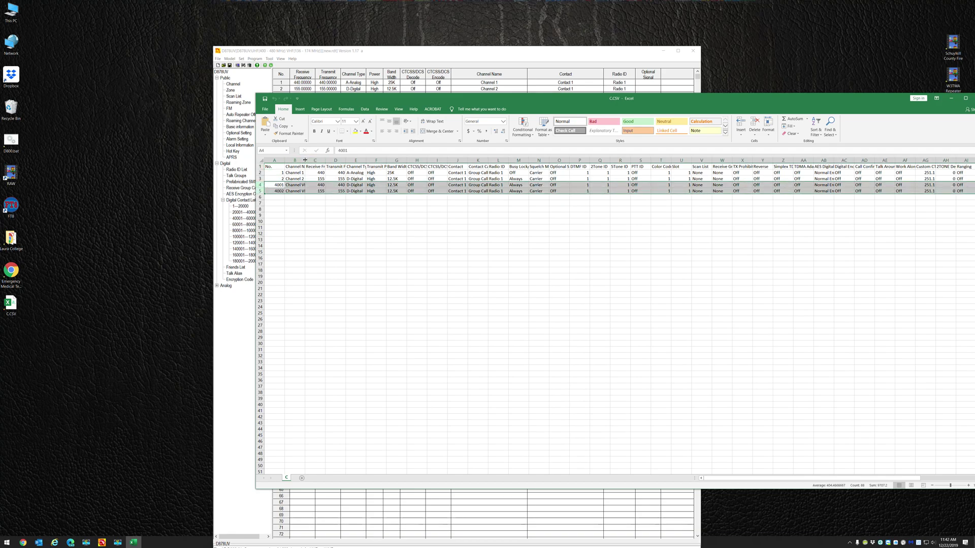
left_click_drag(305, 160, 349, 160)
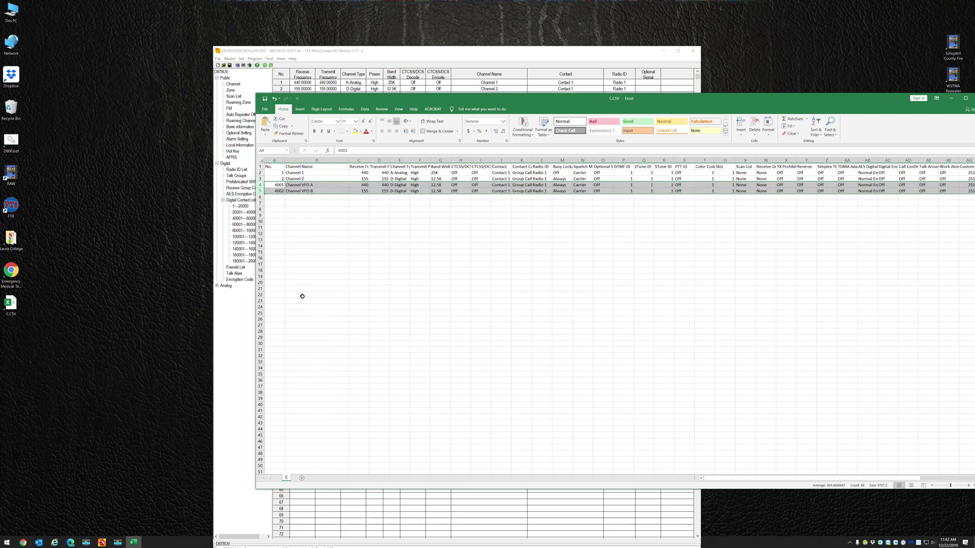
key("Delete")
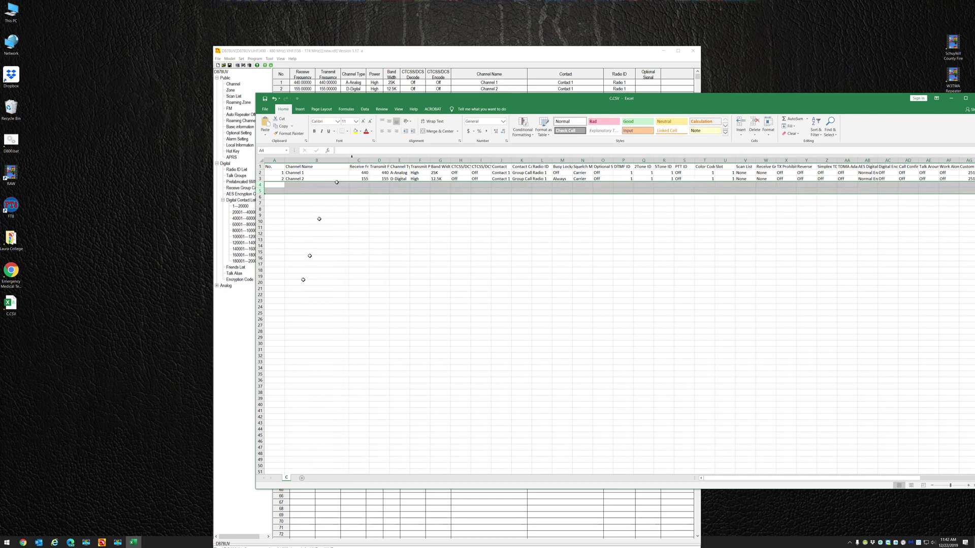
left_click_drag(395, 99, 368, 126)
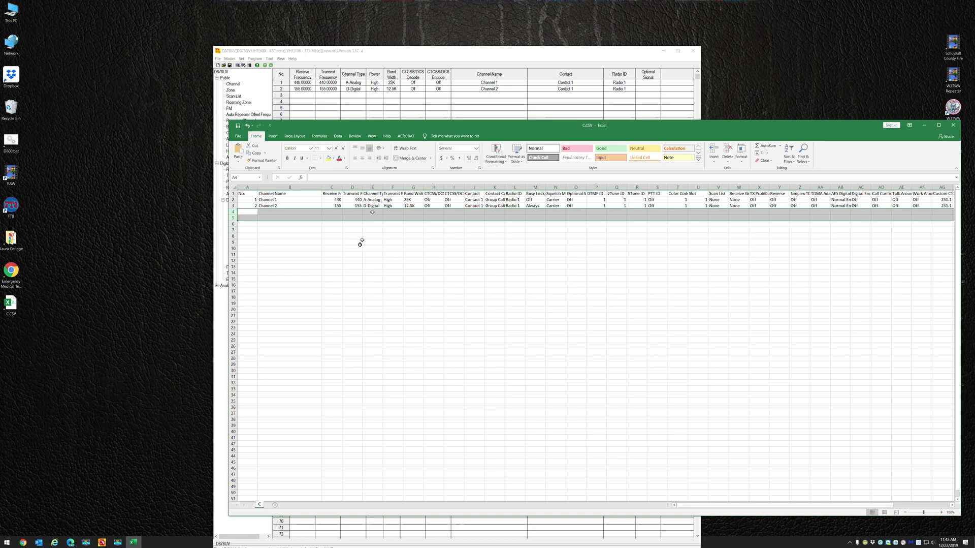
- Set Channel 1's receive frequency to 495
left_click(332, 200)
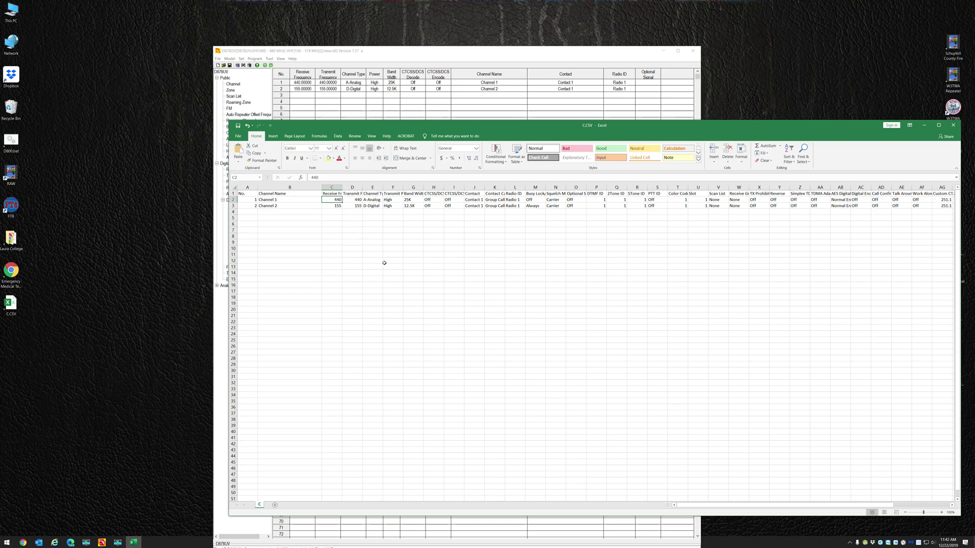
type("495")
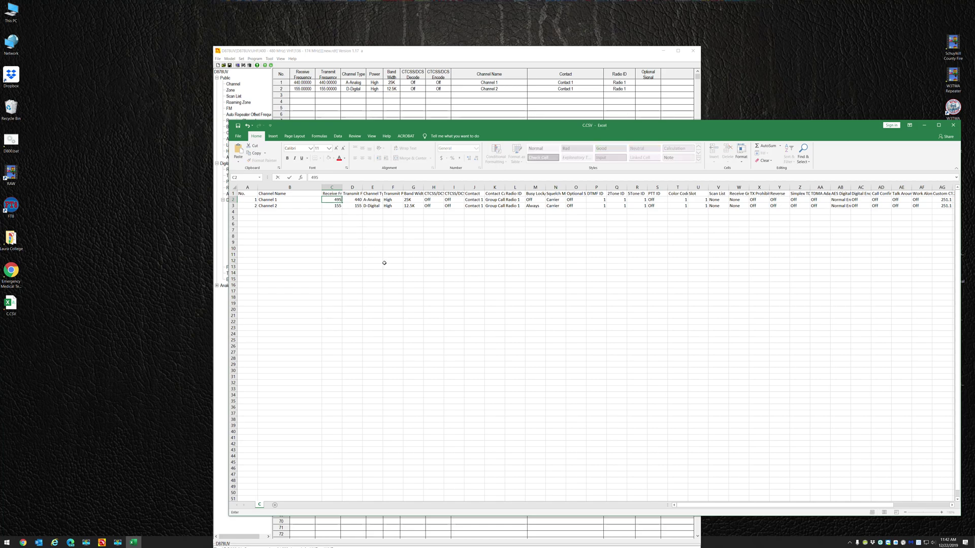
key("Return")
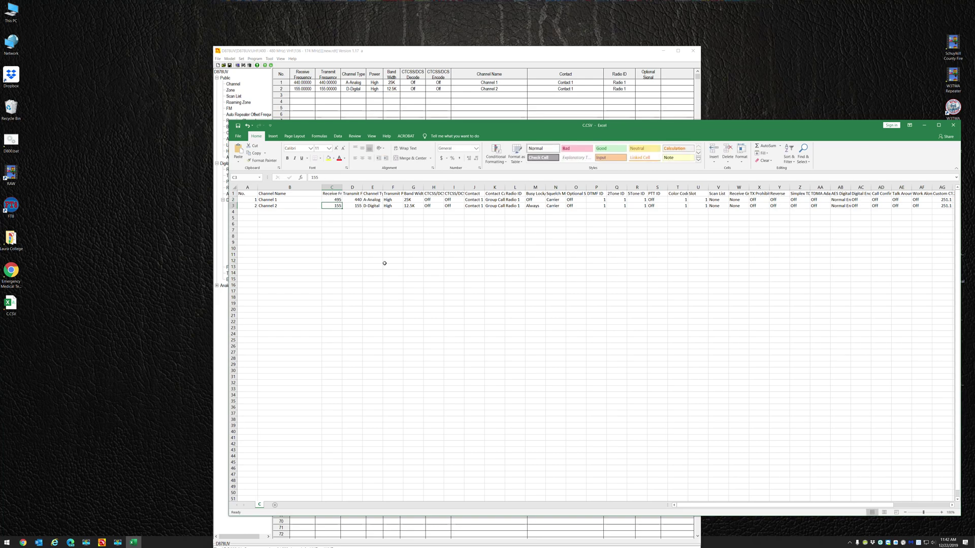
- Set the receive frequency to 510.110 for Channel 2 and 495.250 for Channel 1
left_click(357, 200)
left_click(335, 206)
type("5")
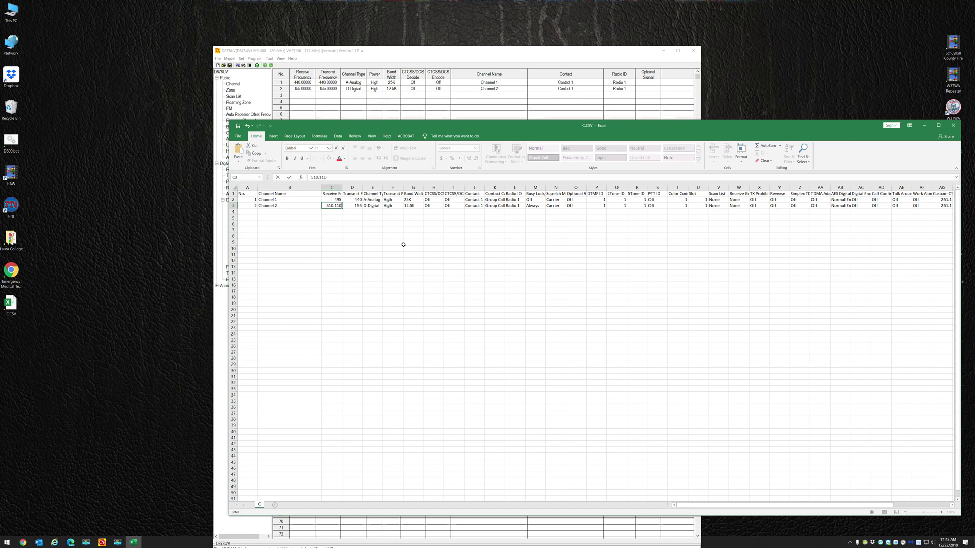
type("10.110")
key("Return")
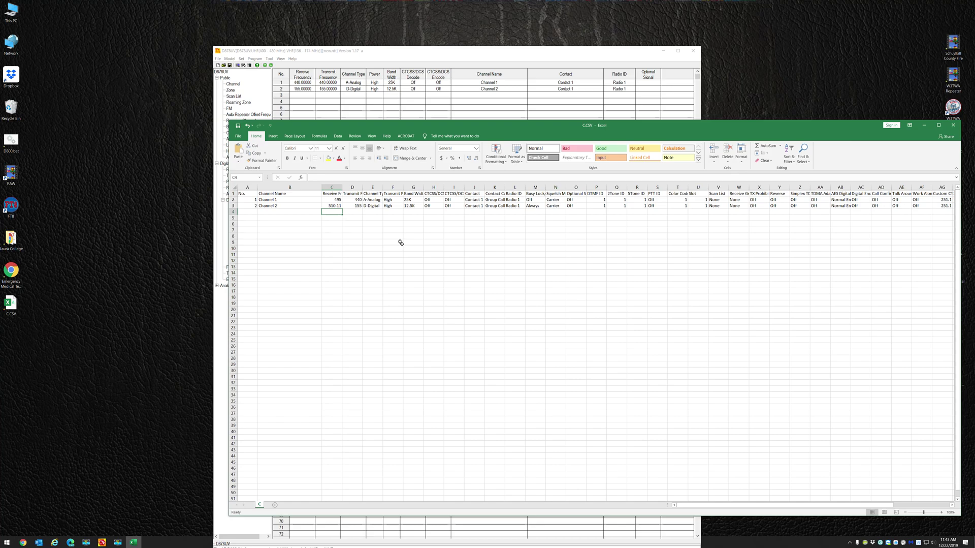
left_click(336, 200)
type("49")
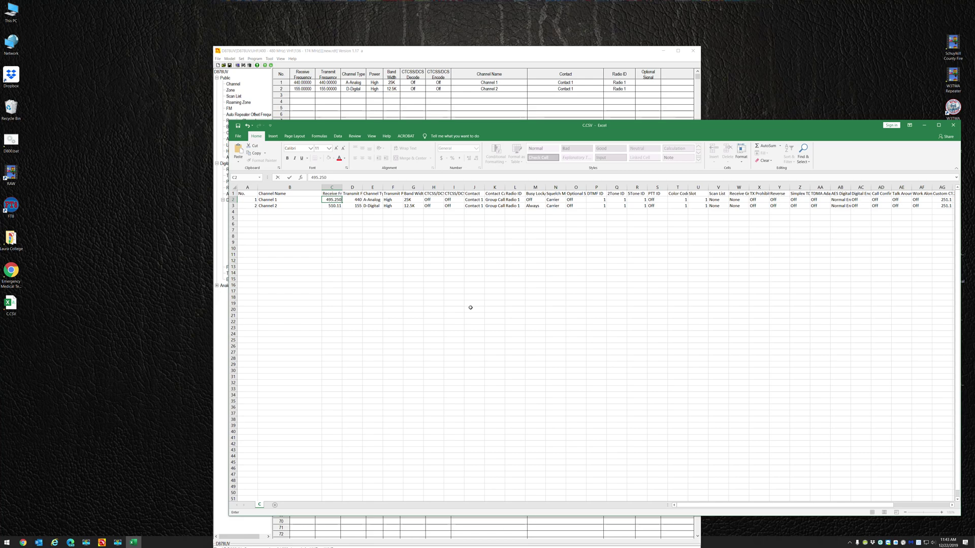
key("Return")
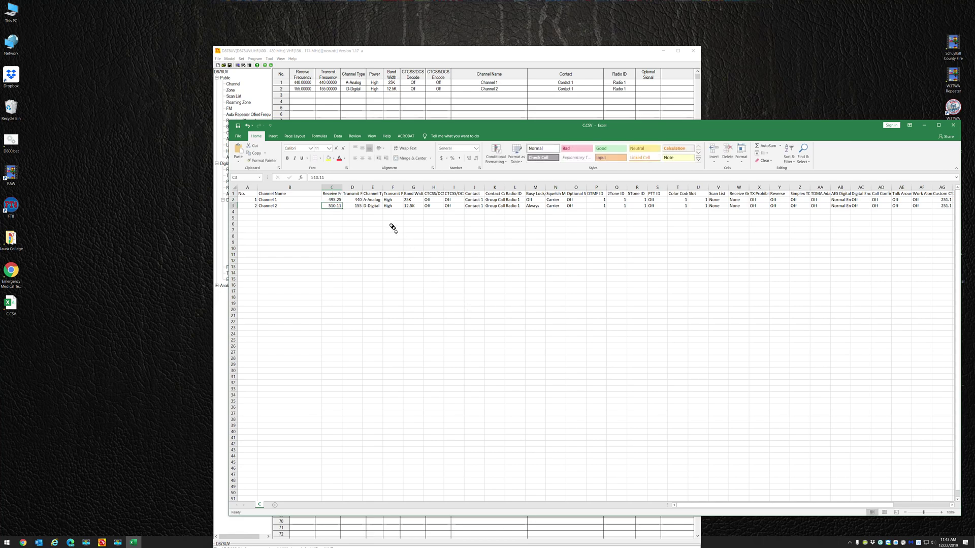
- Set the transmit frequency to 495.25 for Channel 1 and 510.11 for Channel 2, and save and close C.CSV
left_click(355, 200)
type("495.")
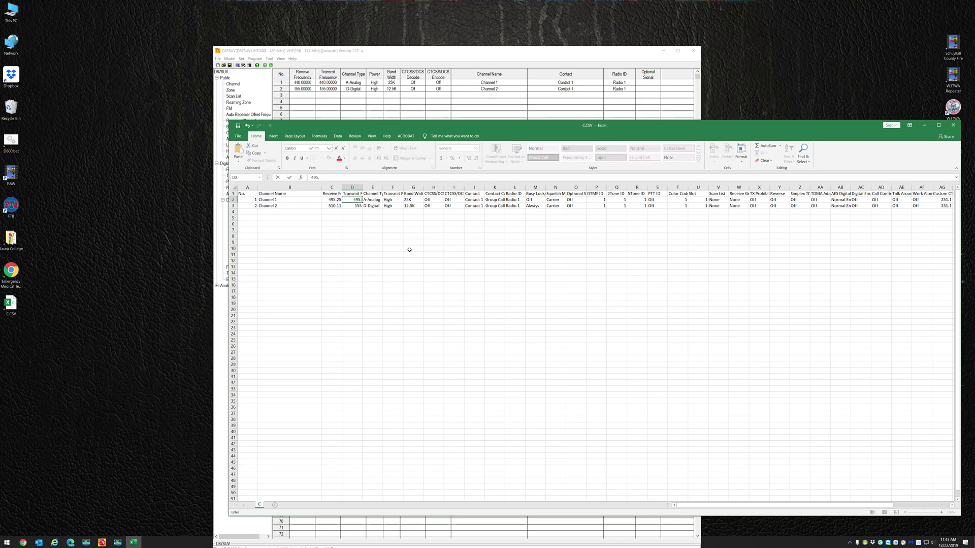
type("25")
key("Return")
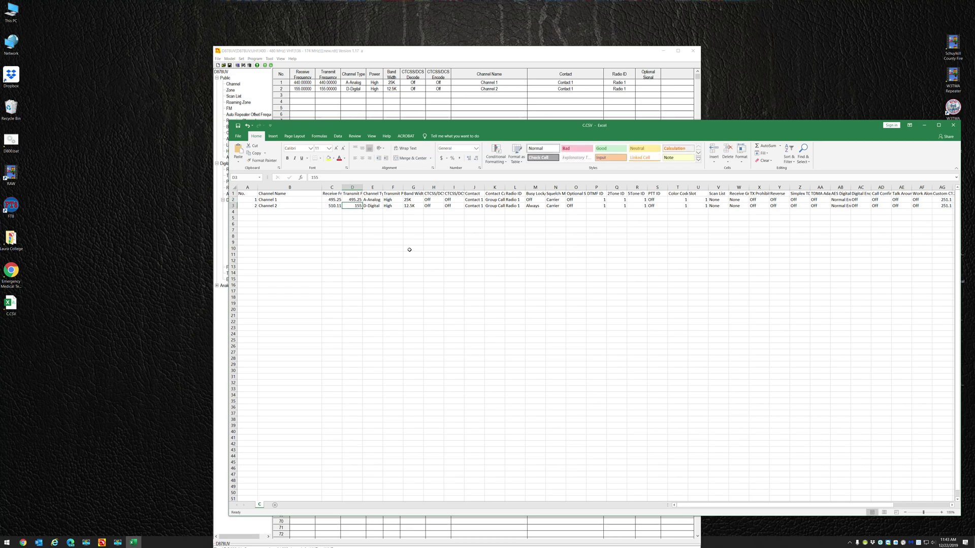
type("51")
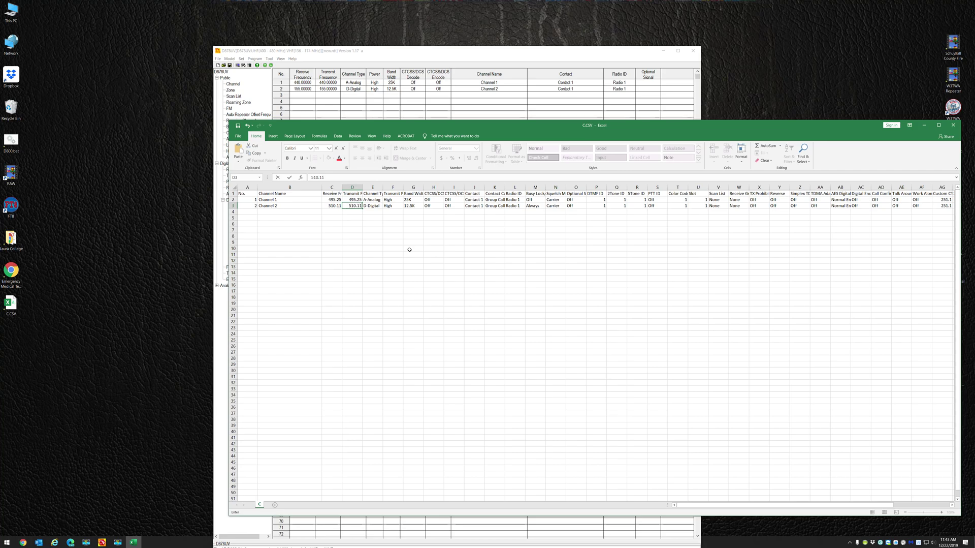
type("0.11")
key("Return")
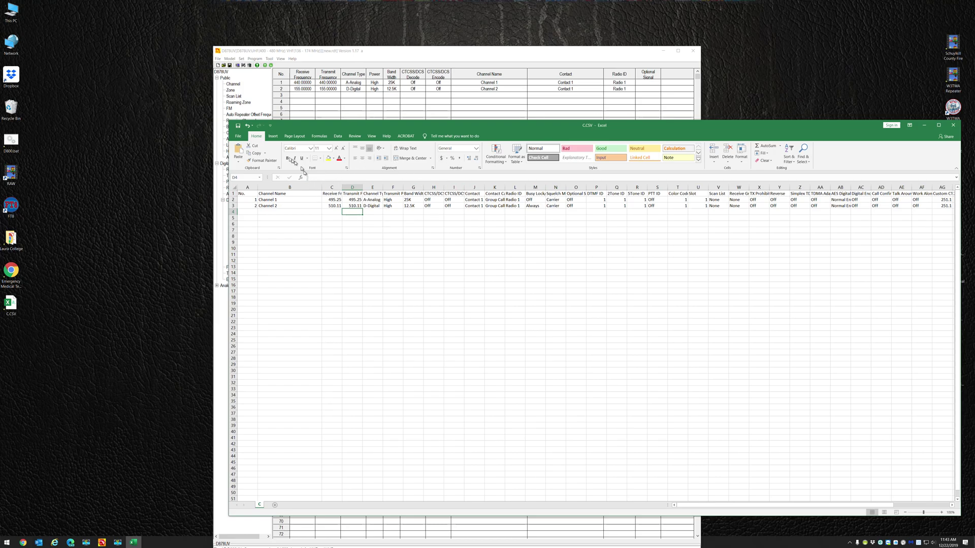
left_click(953, 127)
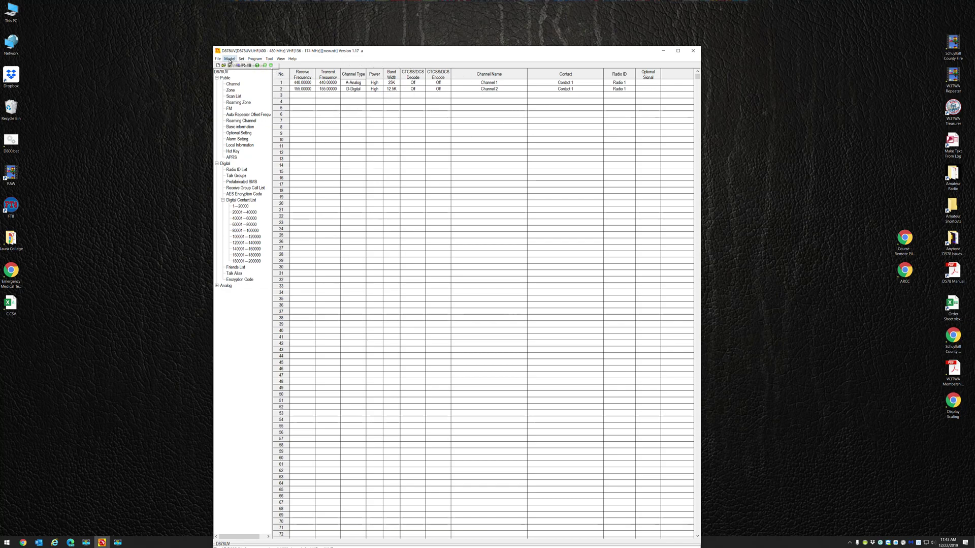
- Check the frequency range set in the codeplug's model information
left_click(238, 65)
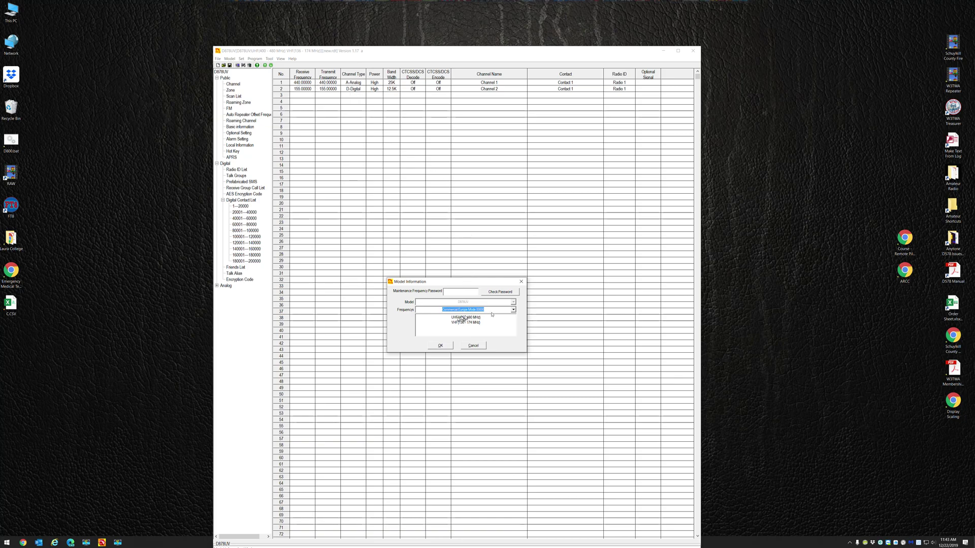
left_click(441, 345)
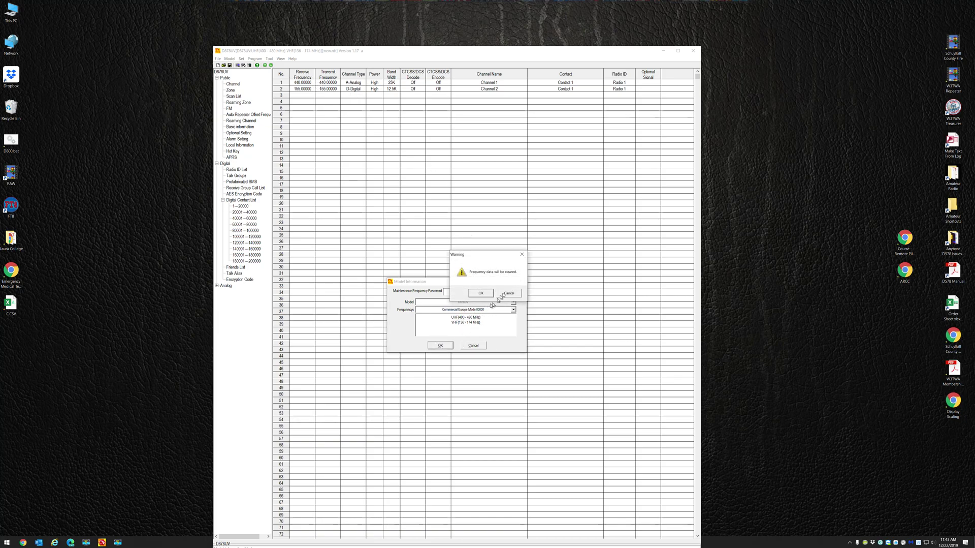
left_click(481, 293)
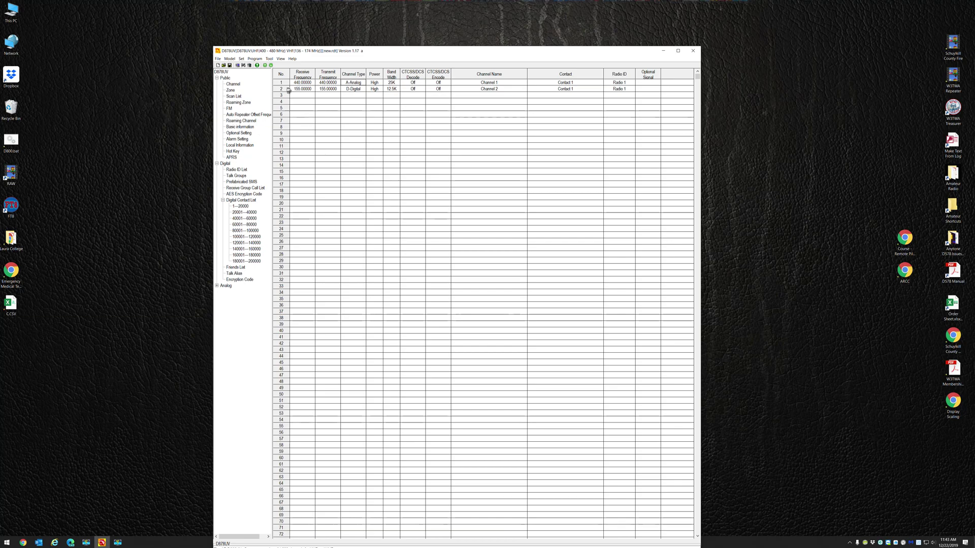
- Import the edited C.CSV from the desktop as the codeplug's channel data
left_click(269, 59)
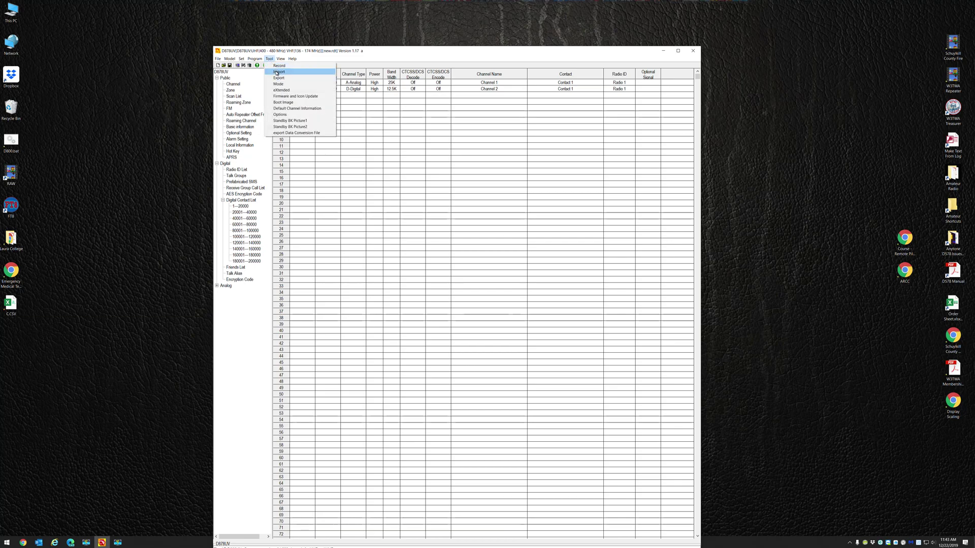
left_click(278, 72)
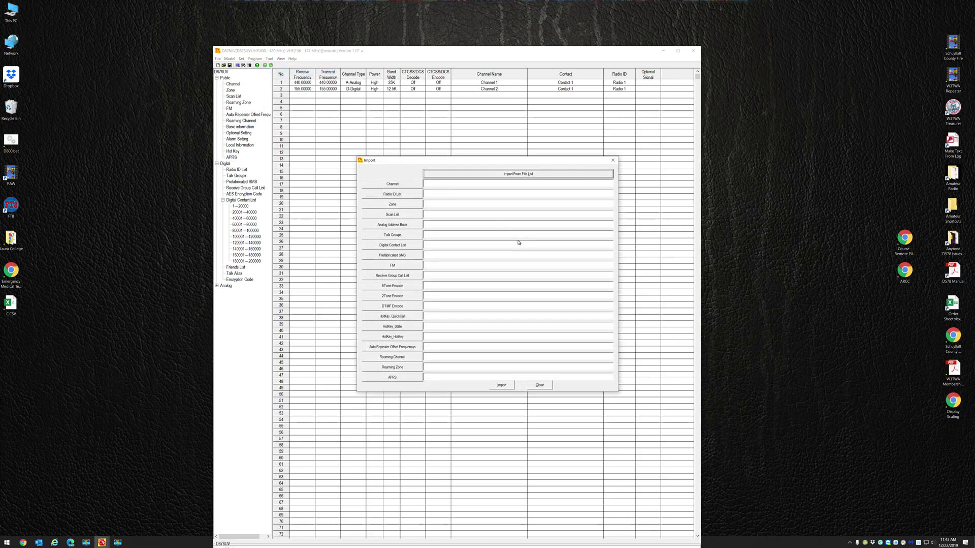
left_click(401, 184)
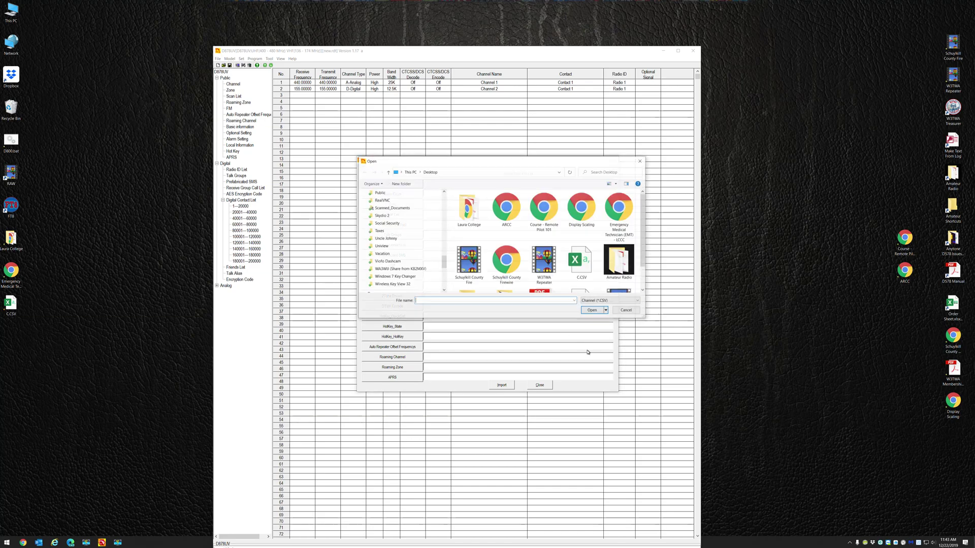
left_click(581, 267)
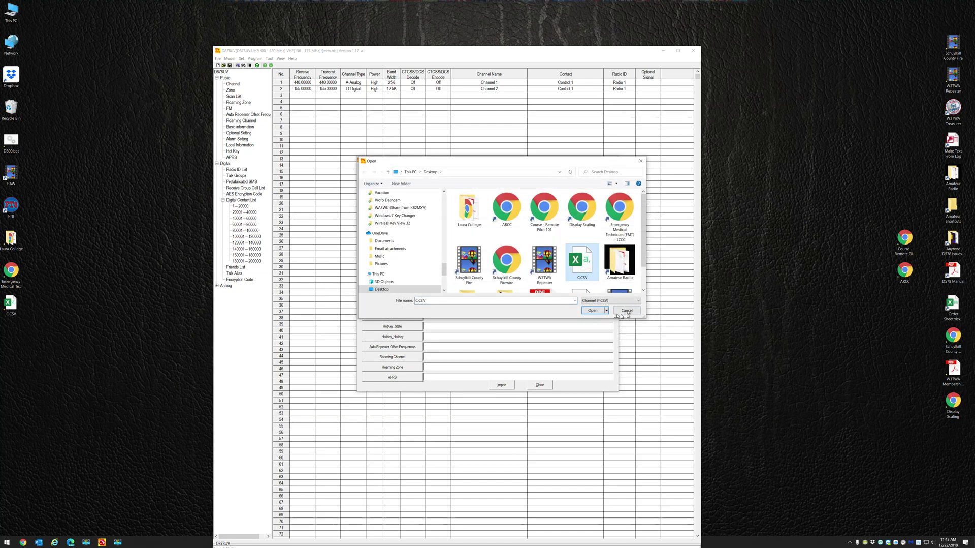
left_click(593, 310)
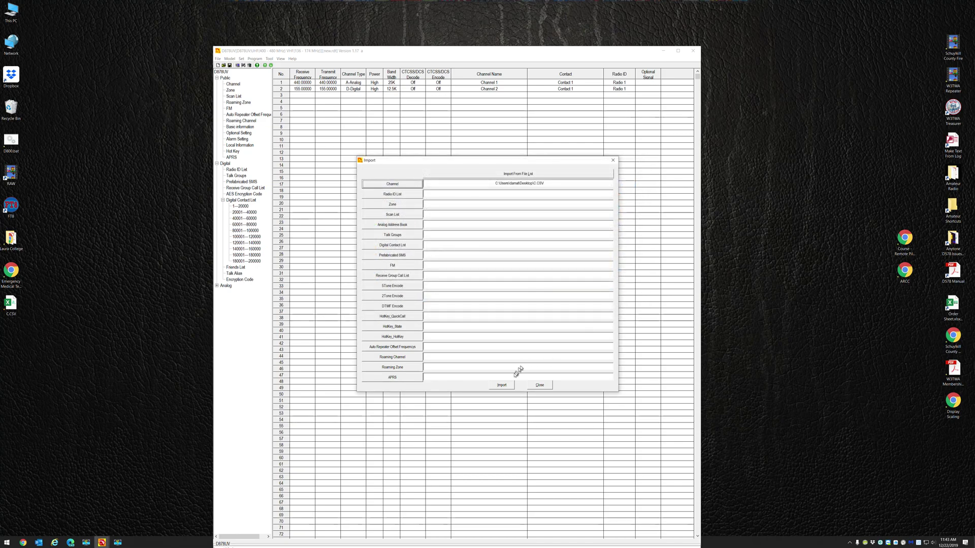
left_click(502, 385)
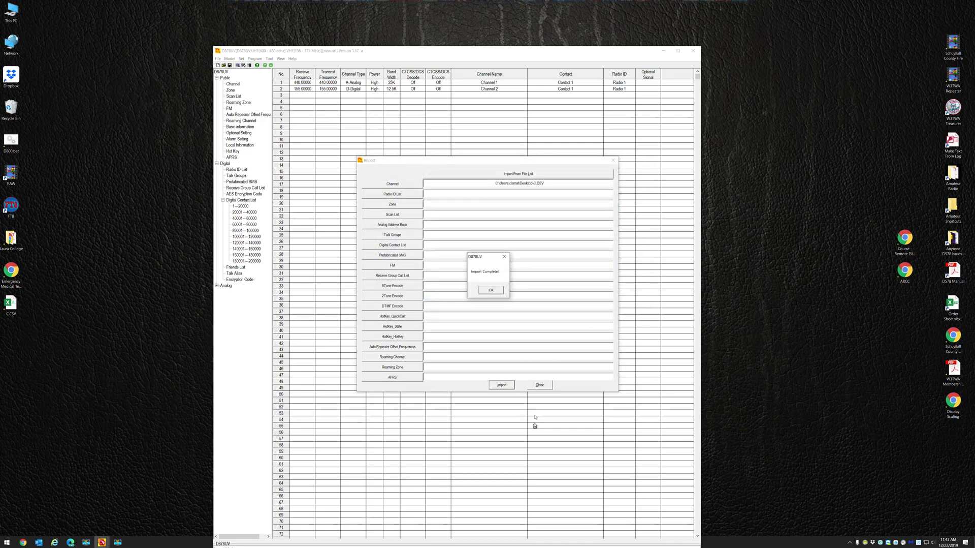
left_click(497, 290)
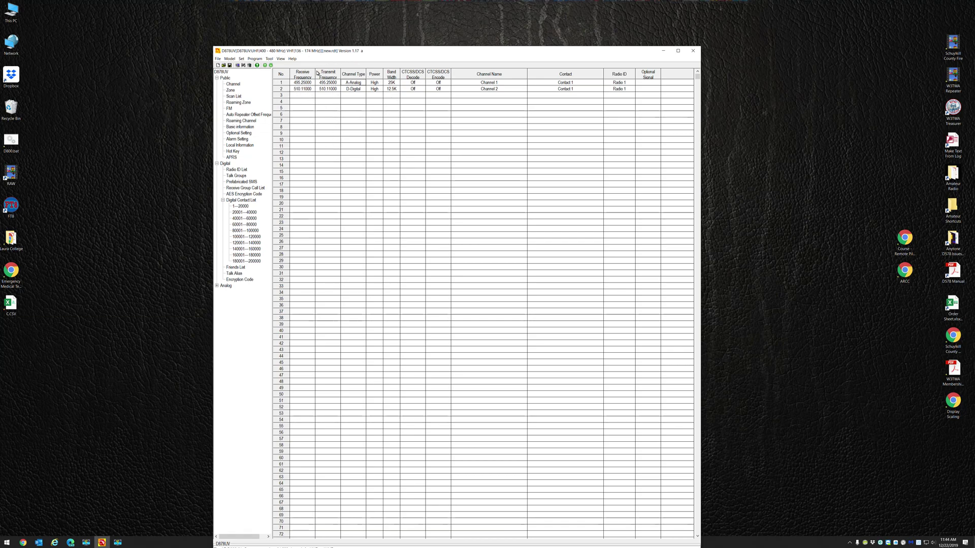
- Widen the Receive Frequency and Transmit Frequency columns of the channel list to fit their headings on one line
left_click_drag(315, 72, 336, 73)
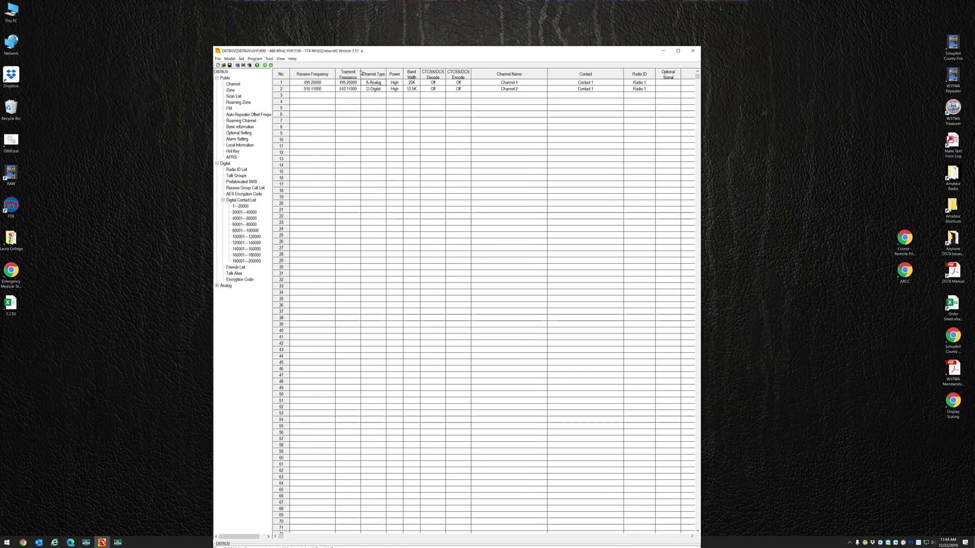
left_click_drag(360, 71, 371, 72)
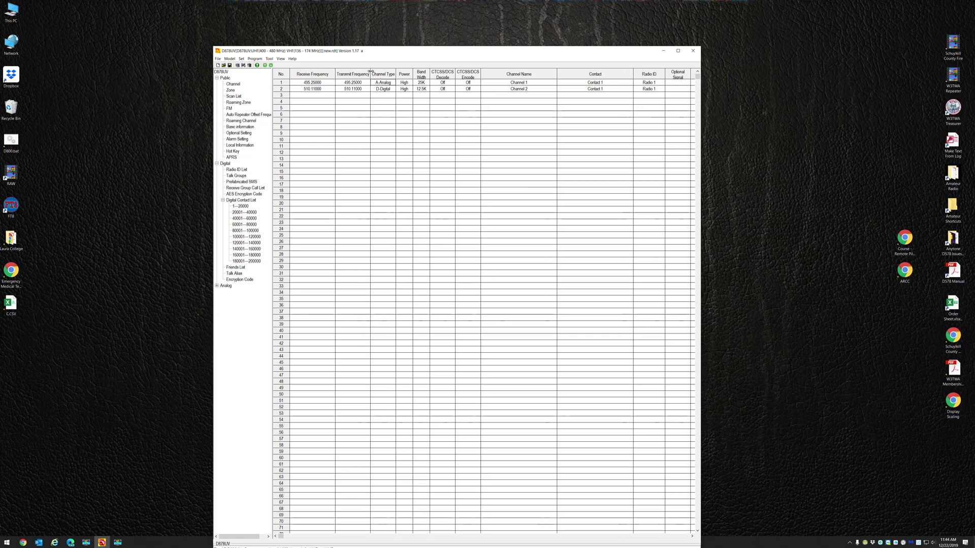